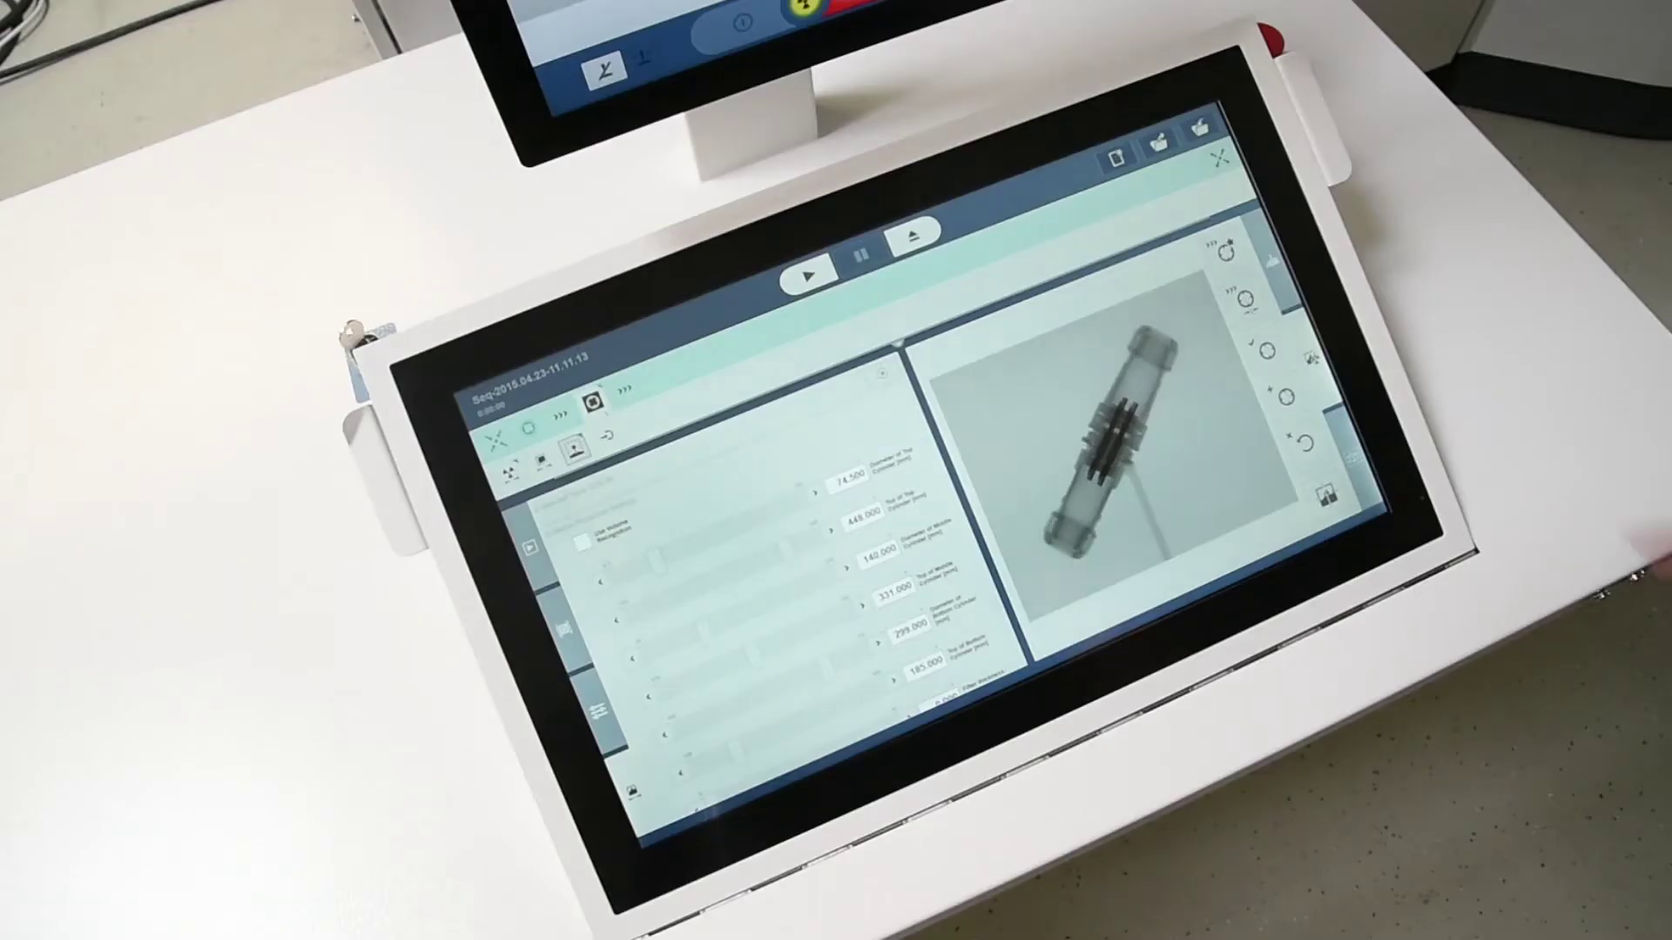
click(1245, 298)
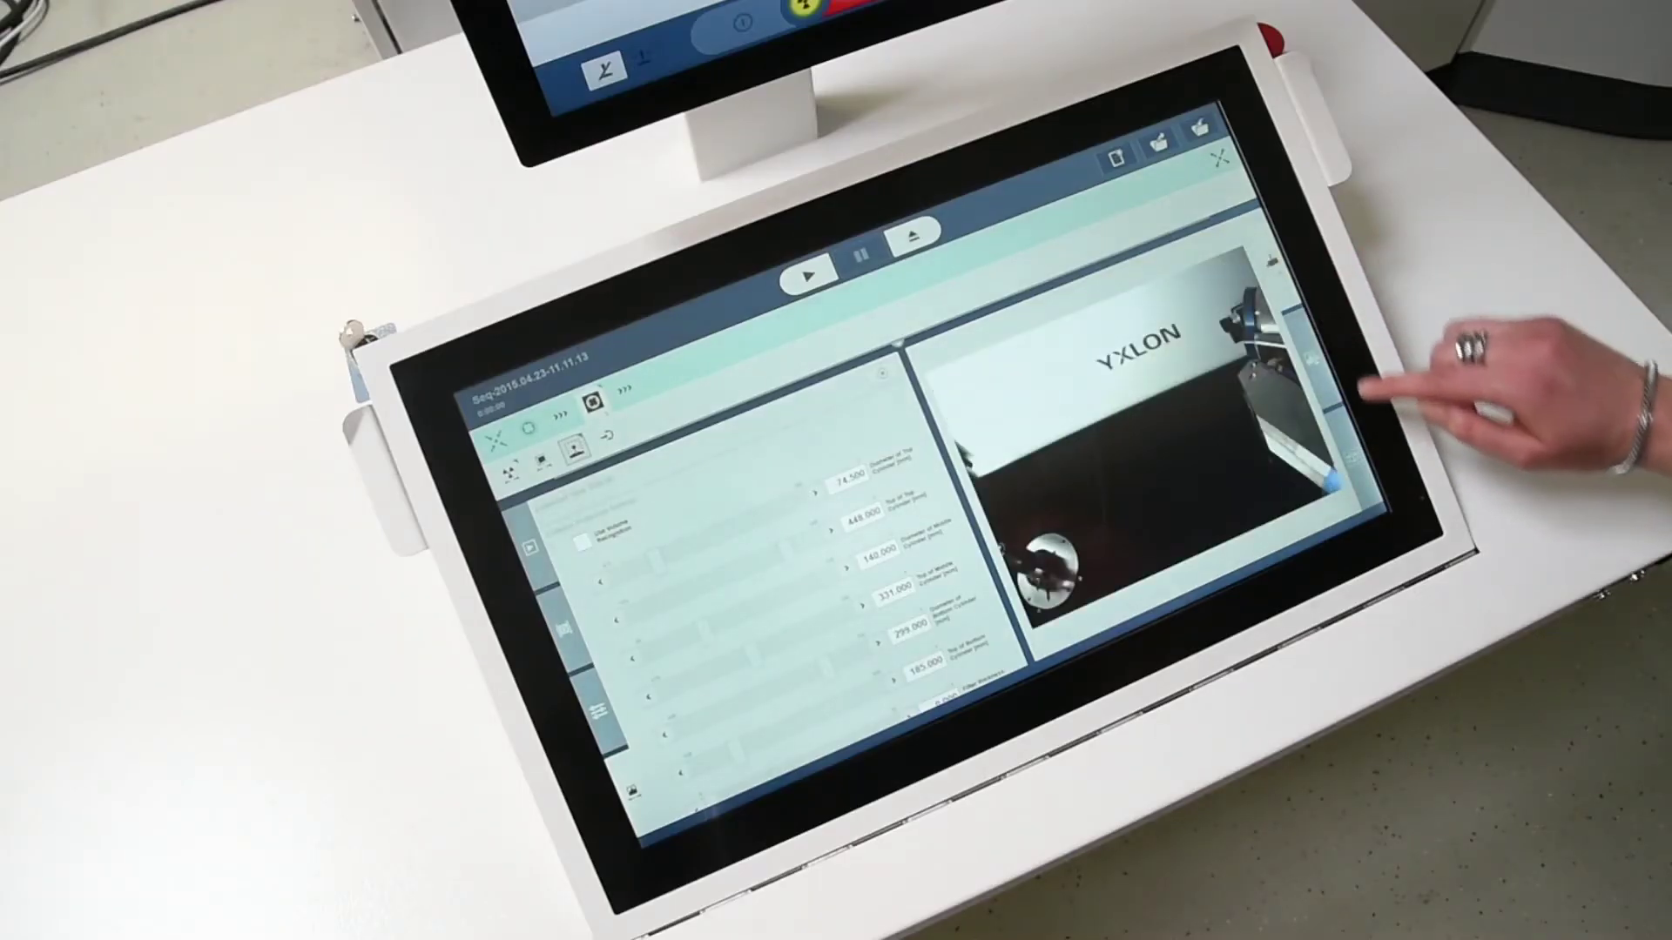
click(1367, 457)
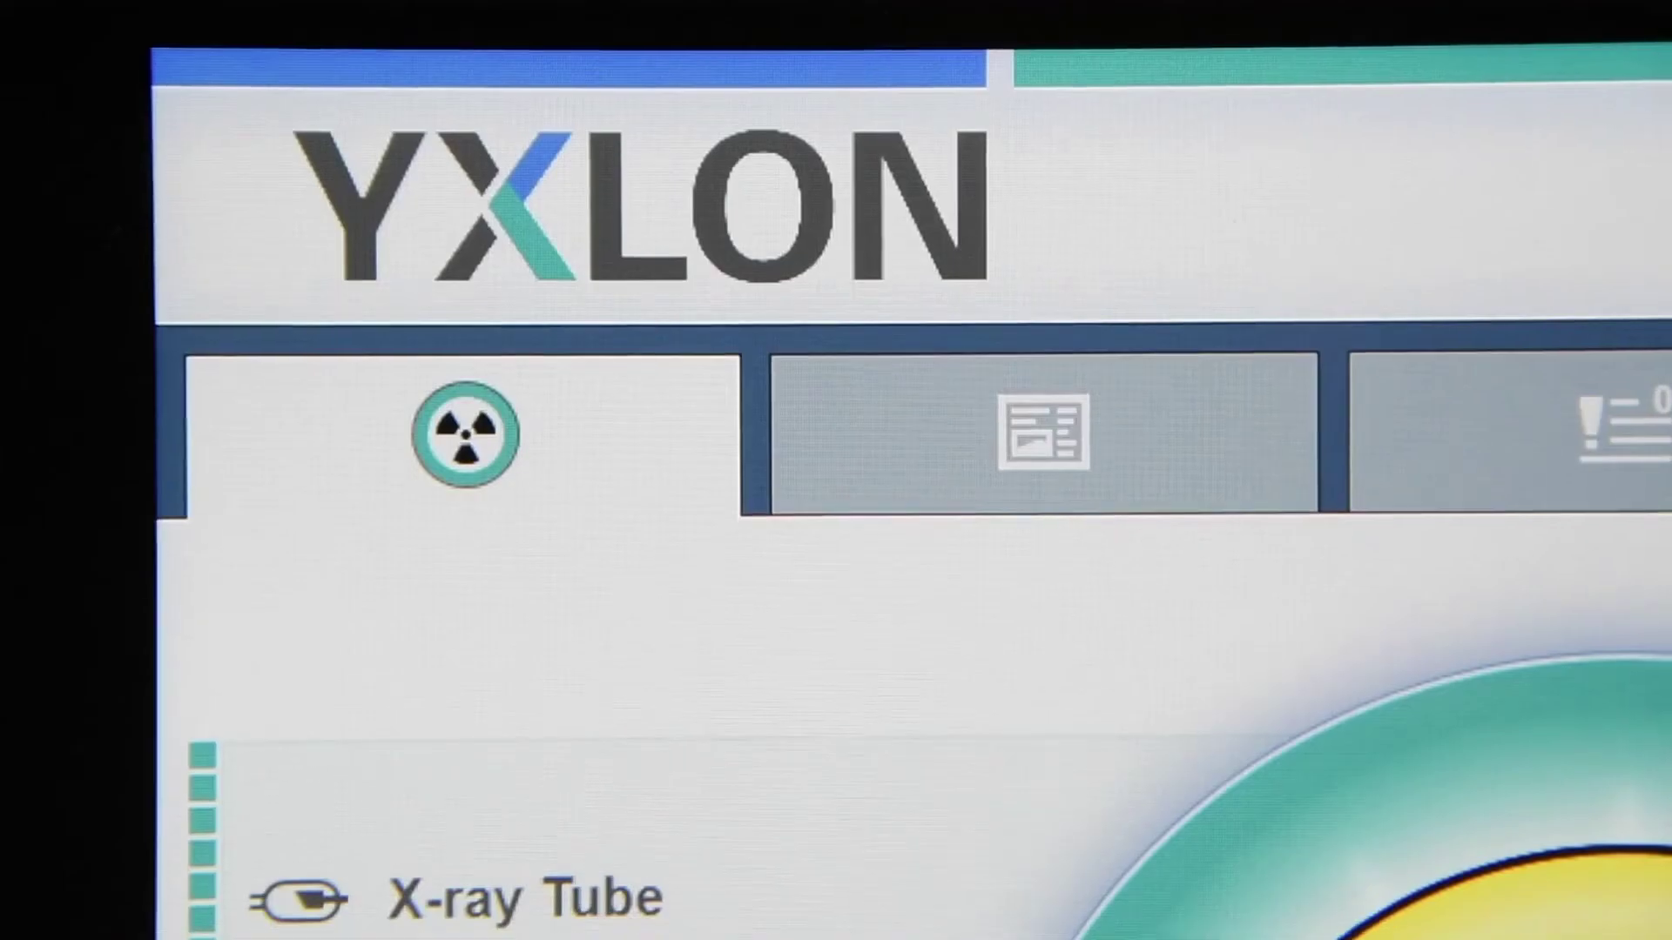